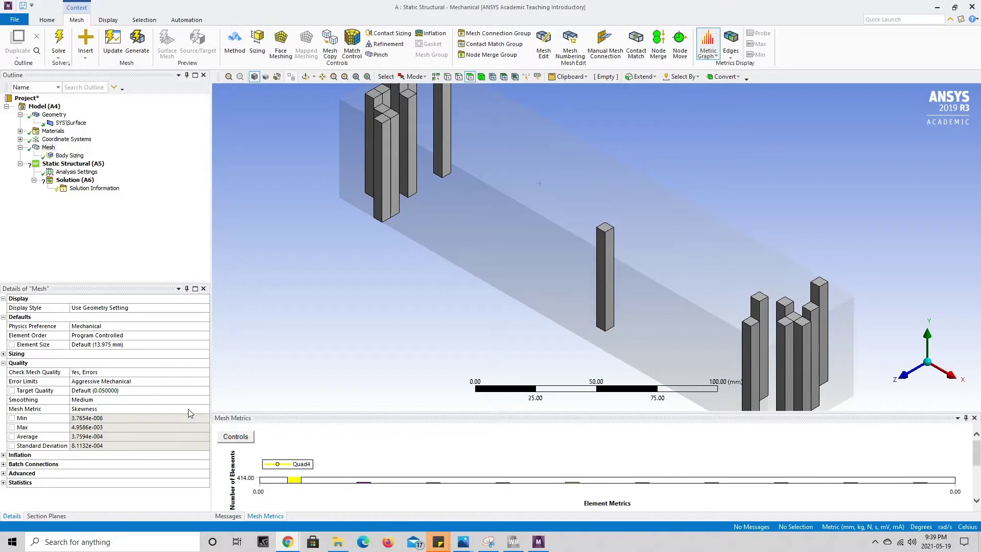
Step: Set the mesh quality metric display to None
click(204, 409)
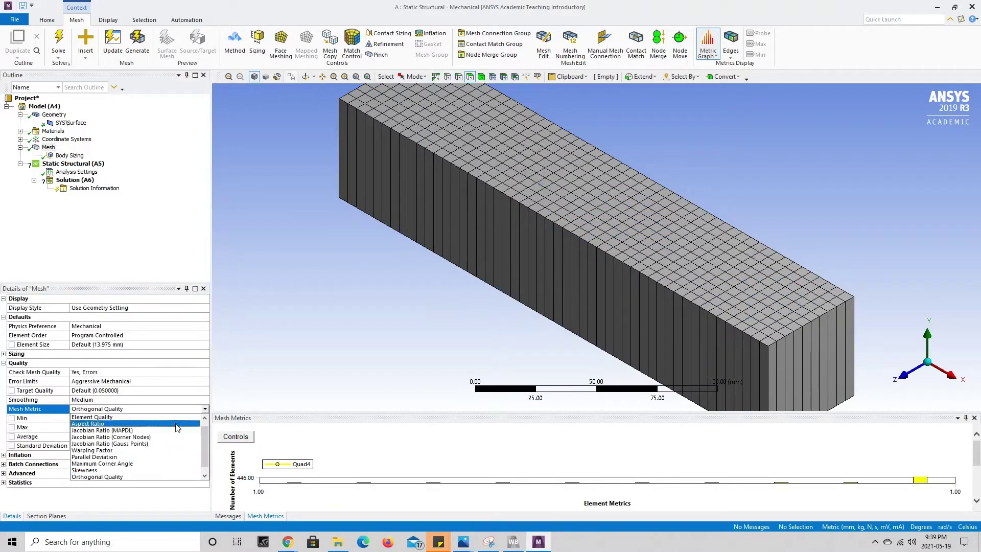
click(161, 420)
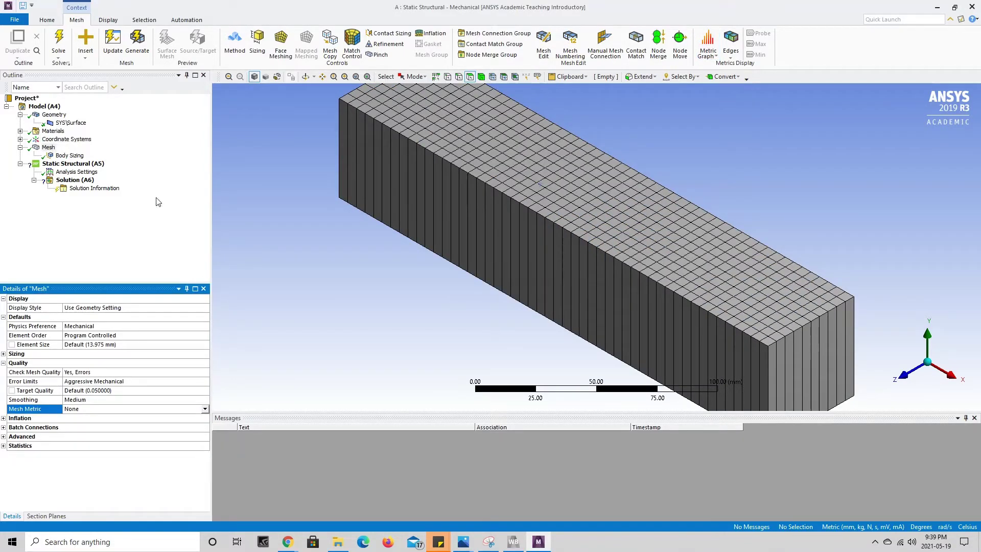
Step: Insert a Fixed Support in the static structural analysis and scope it to the plate's short edge at the +X end
right_click(90, 167)
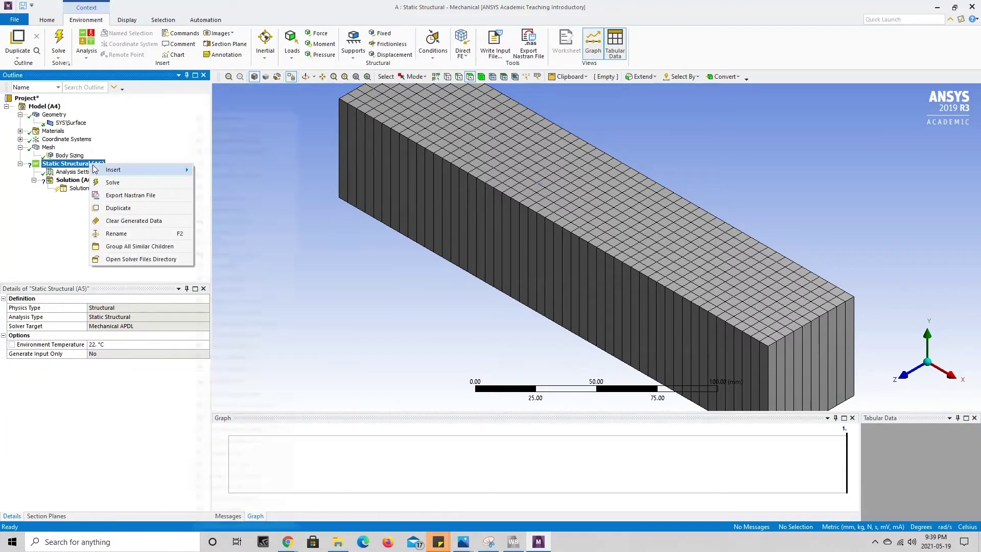
mouse_move(151, 171)
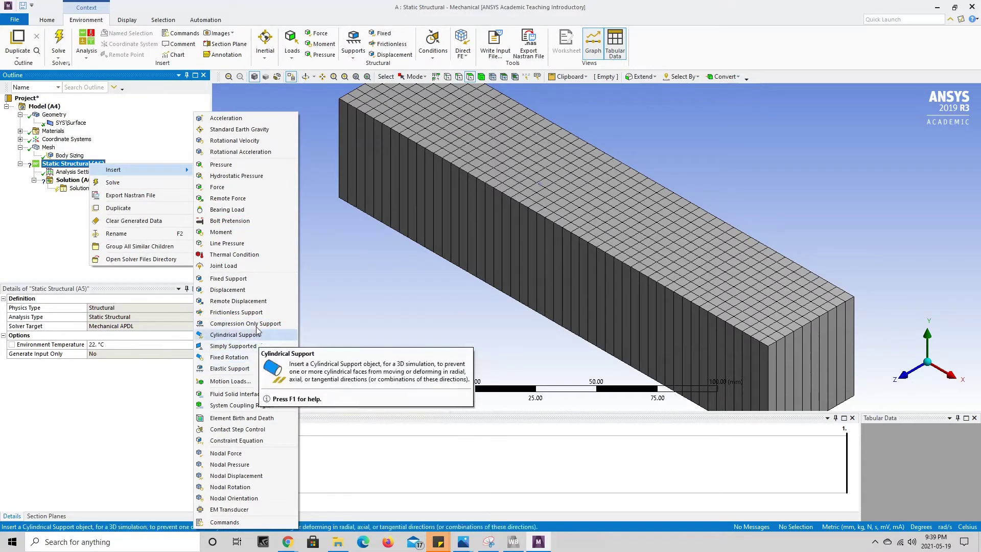
click(250, 281)
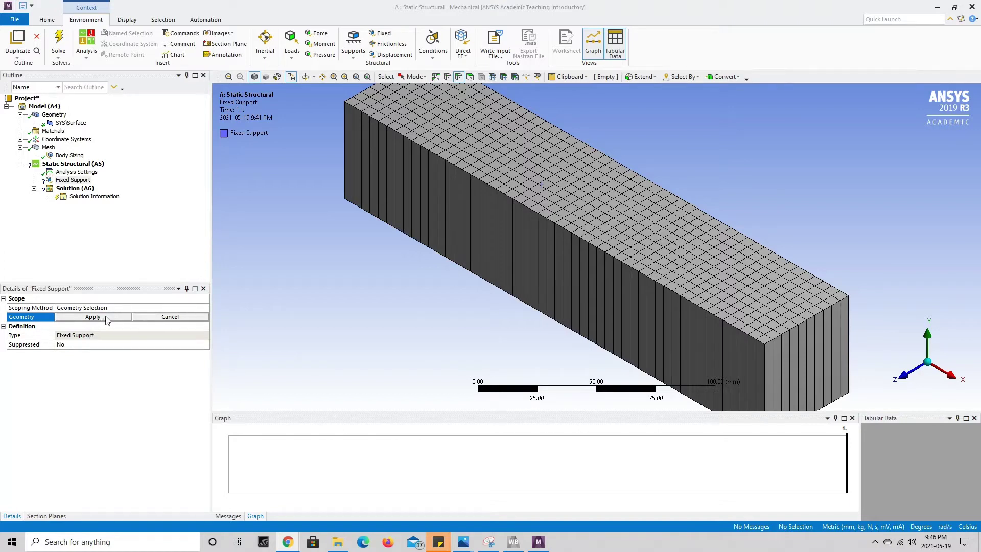
click(460, 77)
click(459, 77)
click(784, 383)
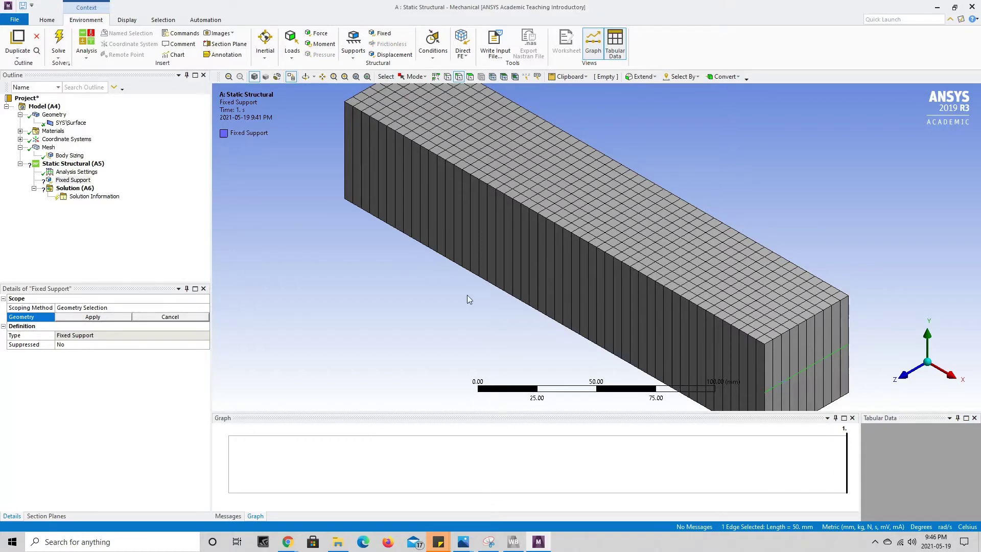
click(96, 319)
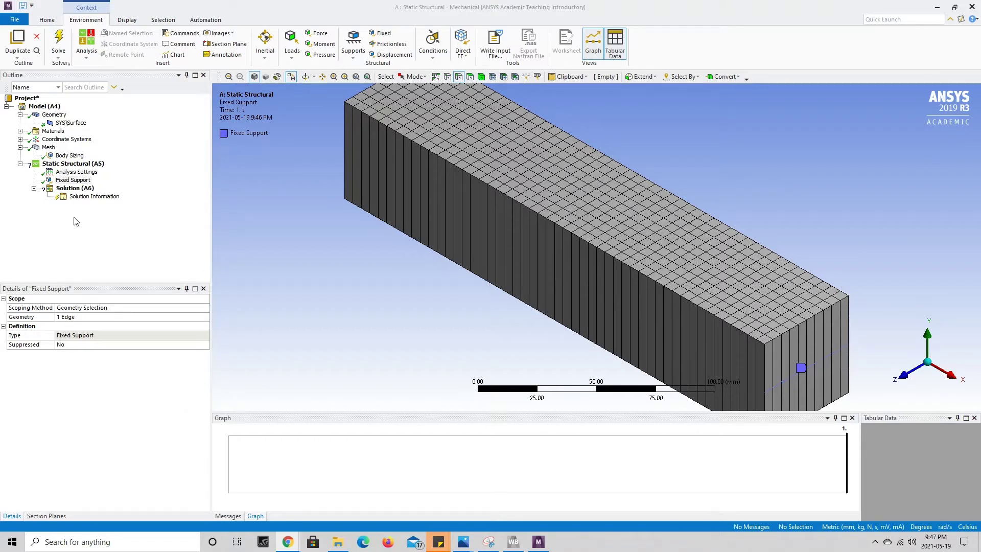
Step: Insert a Force load and scope it to the corner vertex at X = 0 on the plate's upper (+Z) edge, opposite the fixed end
right_click(60, 167)
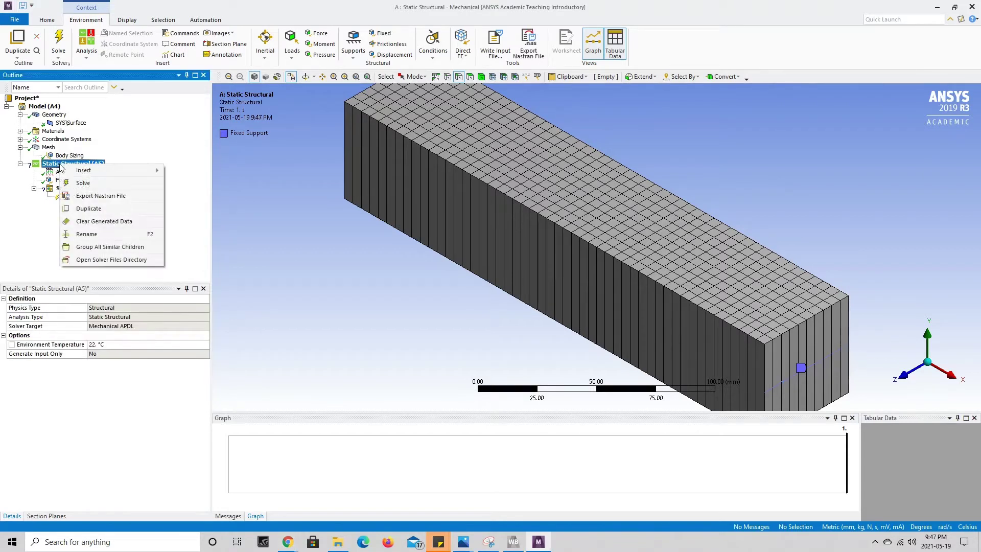
mouse_move(102, 170)
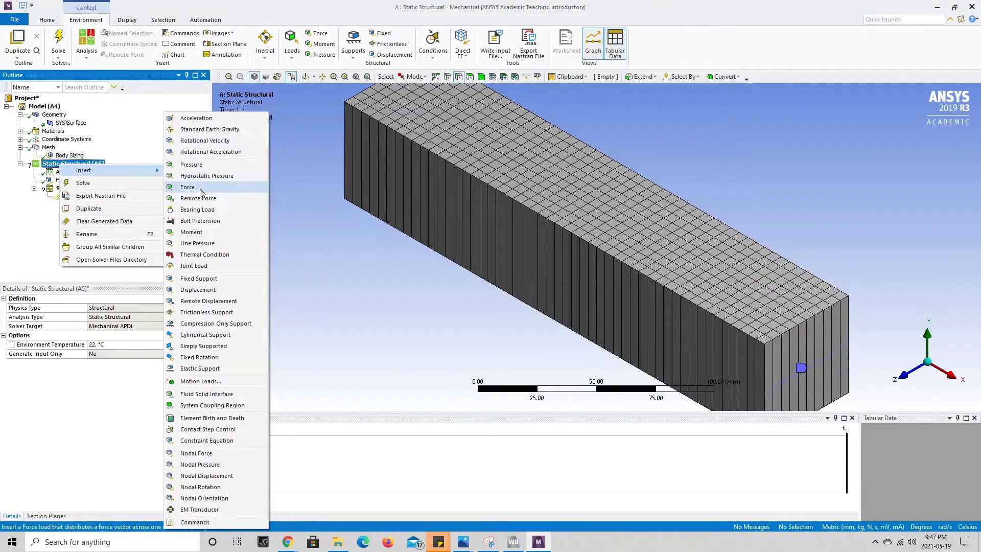
click(206, 188)
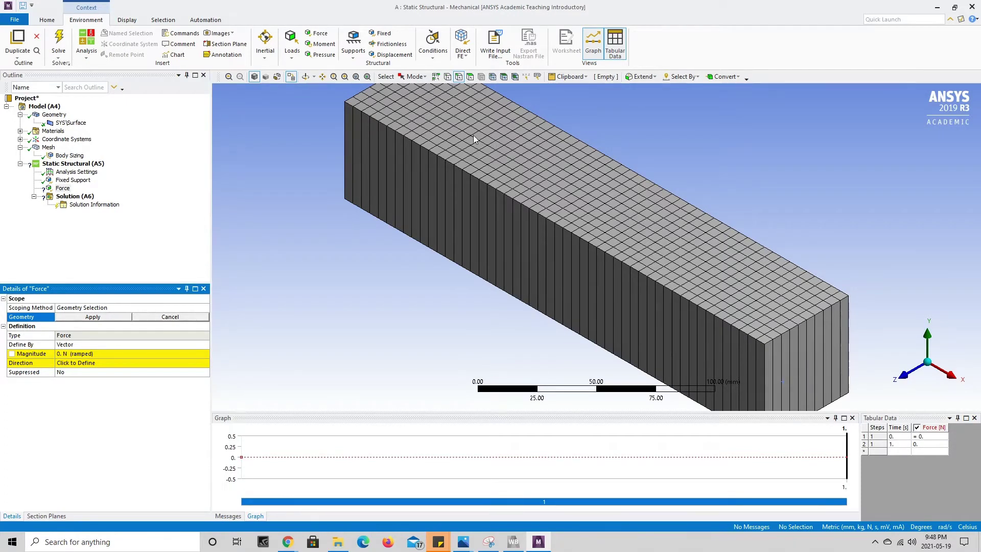
click(448, 78)
click(928, 337)
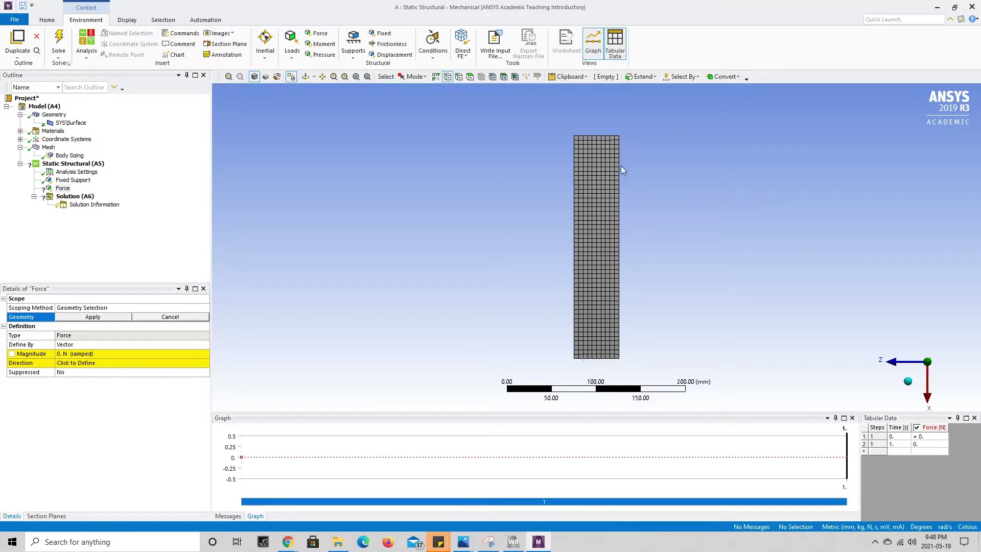
middle_drag(566, 166, 663, 238)
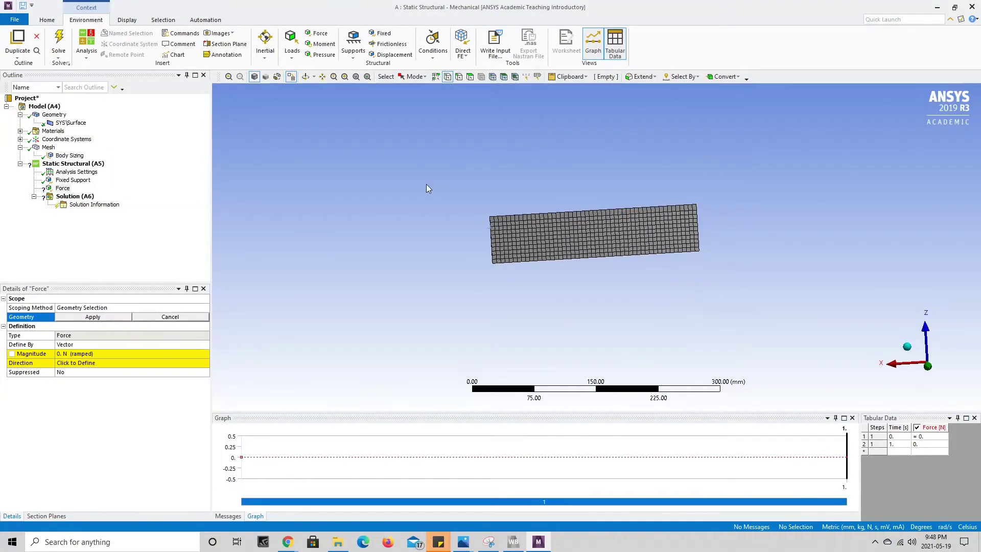
click(934, 376)
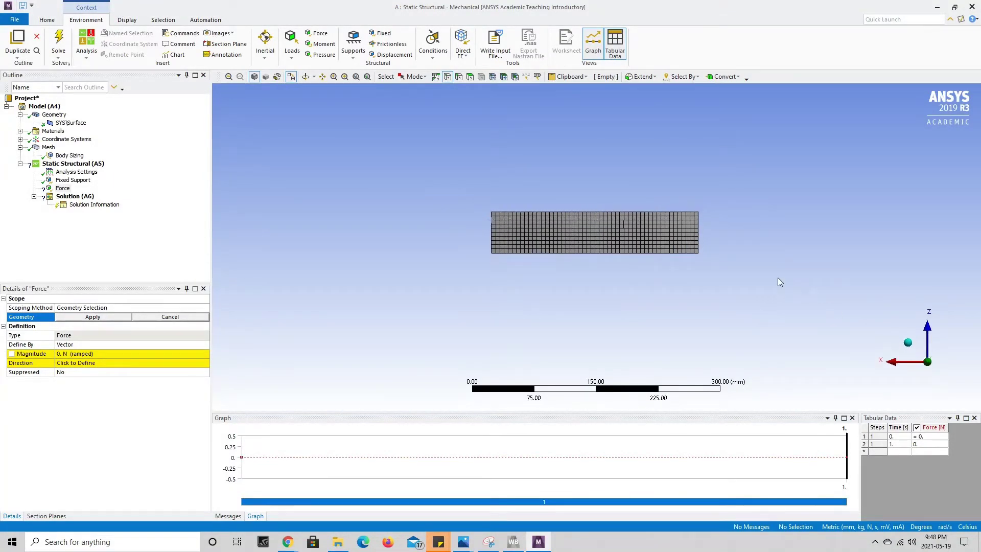
click(700, 212)
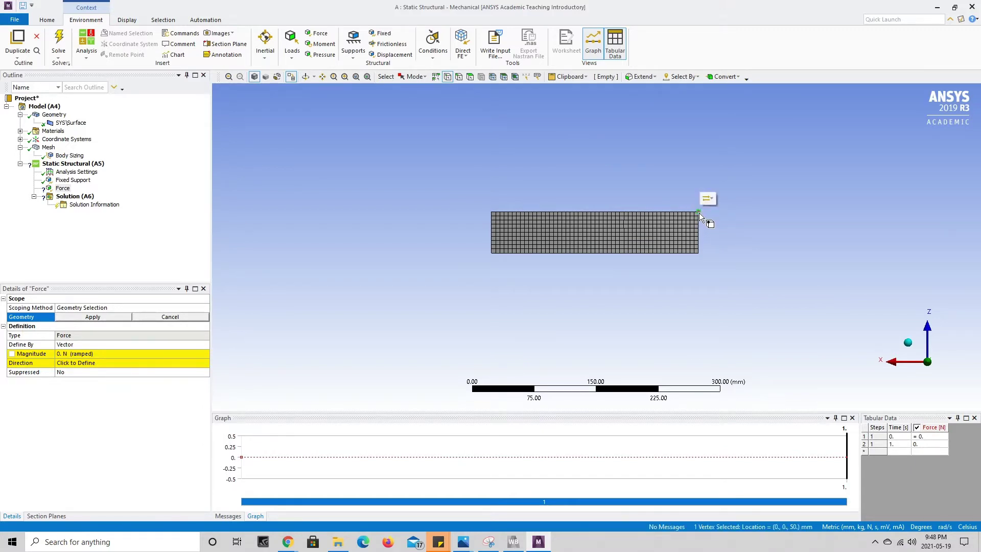
click(94, 318)
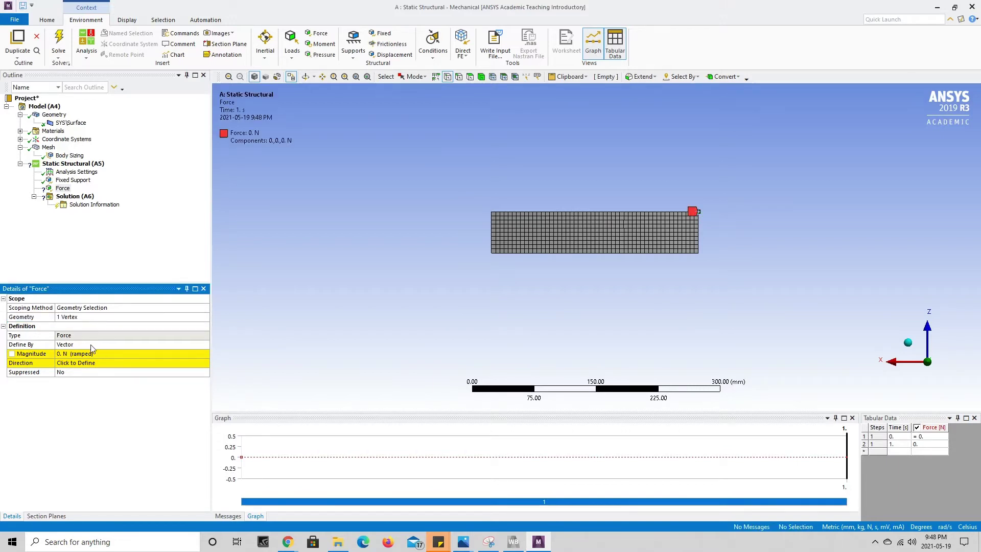
Step: Define the force by components and set its Z component to -5000 N
click(75, 345)
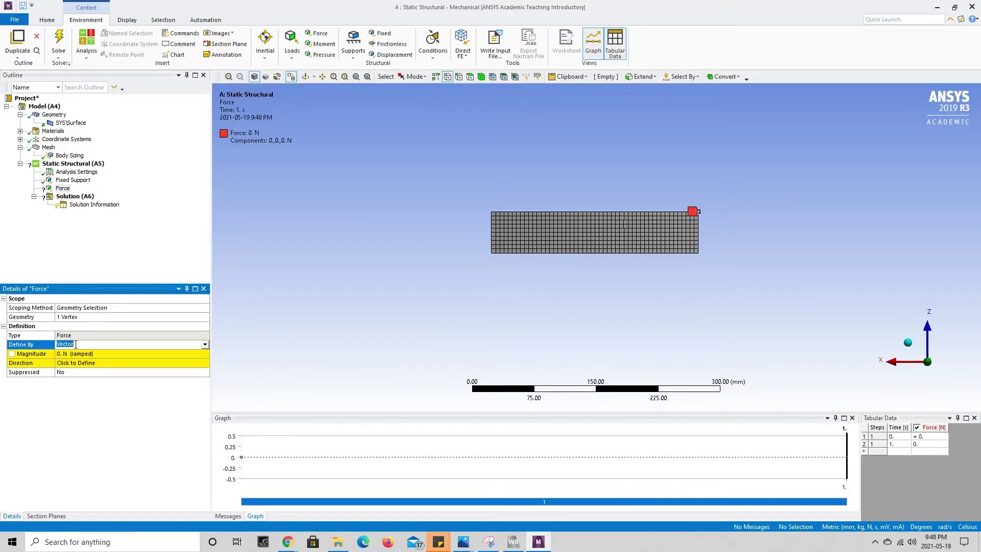
click(205, 345)
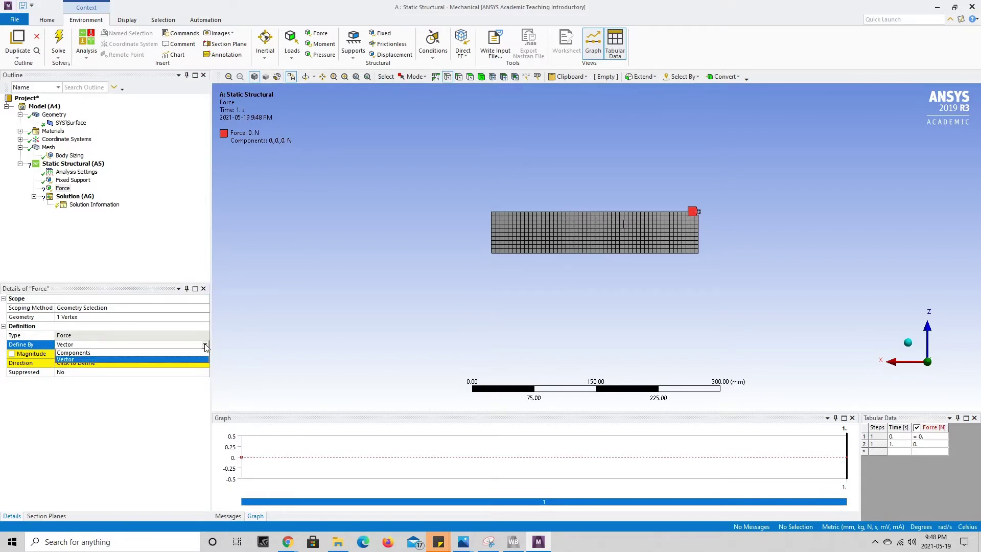
click(74, 354)
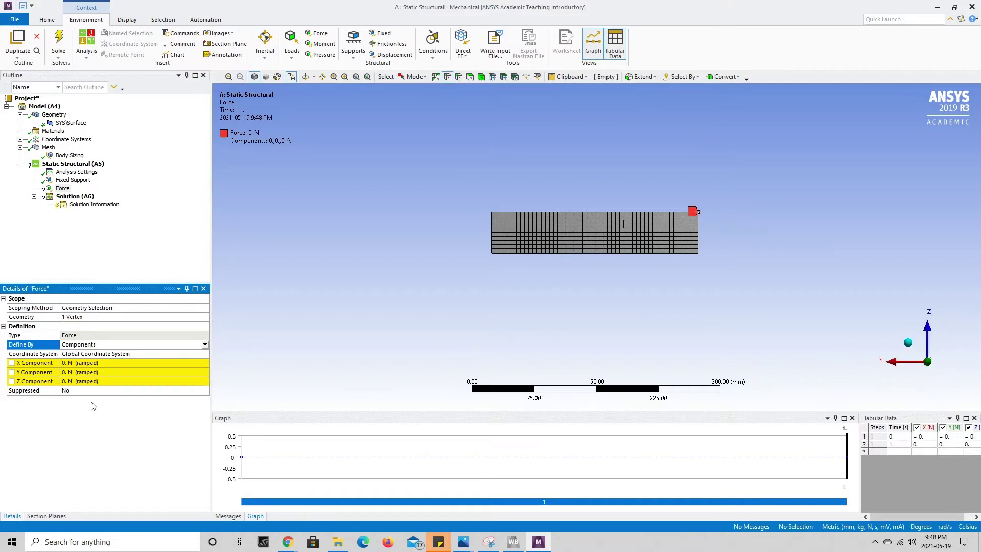
click(71, 381)
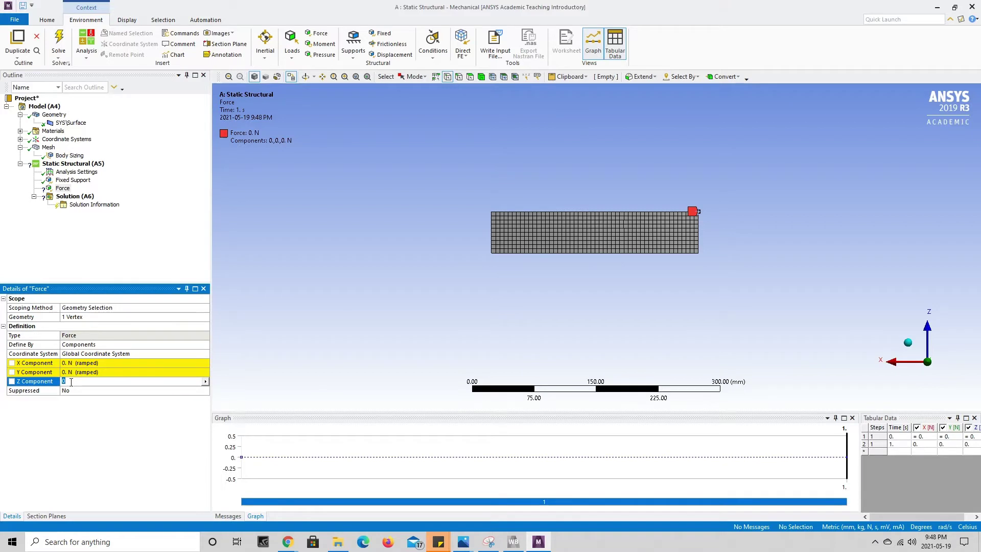
text(-5000)
key(Return)
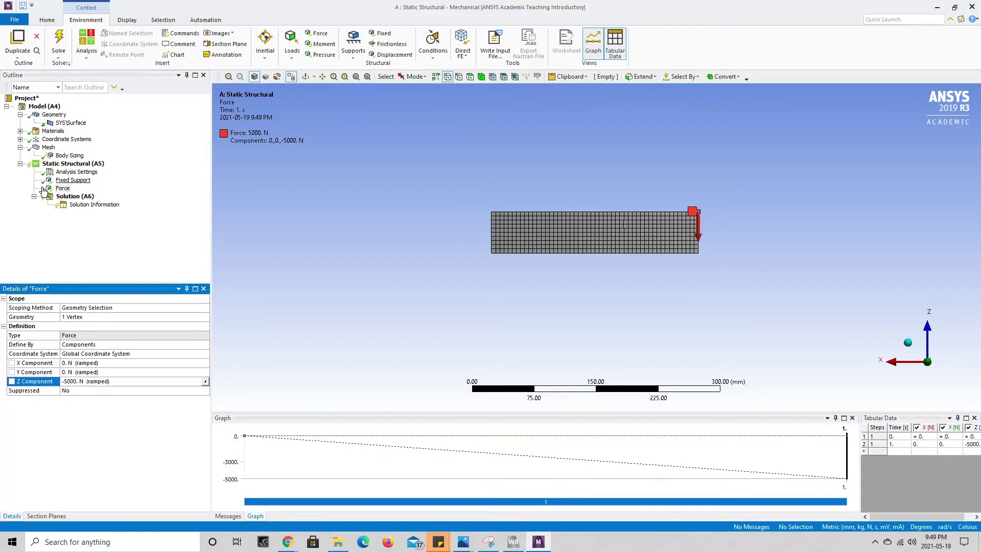
click(520, 321)
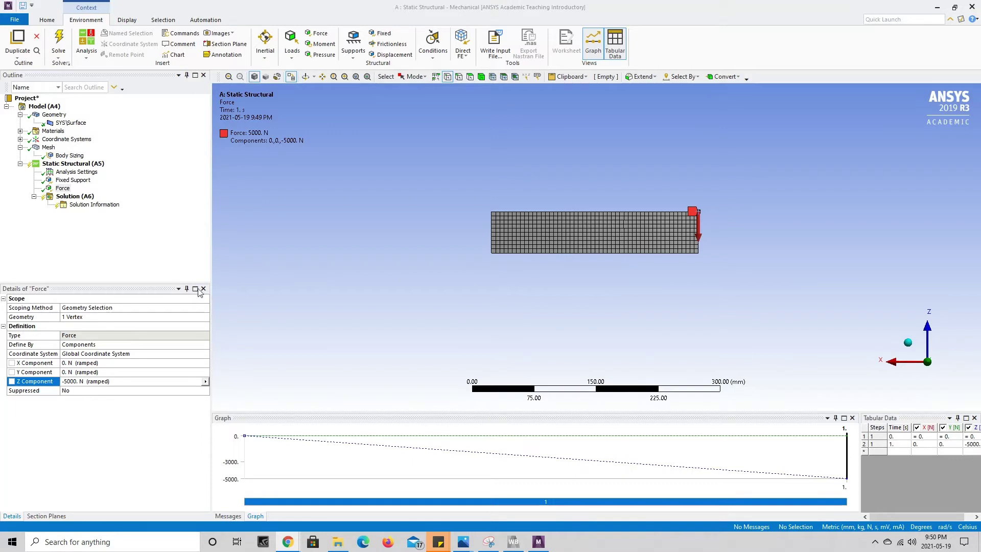
Step: Add a Path construction geometry object to the model
click(53, 115)
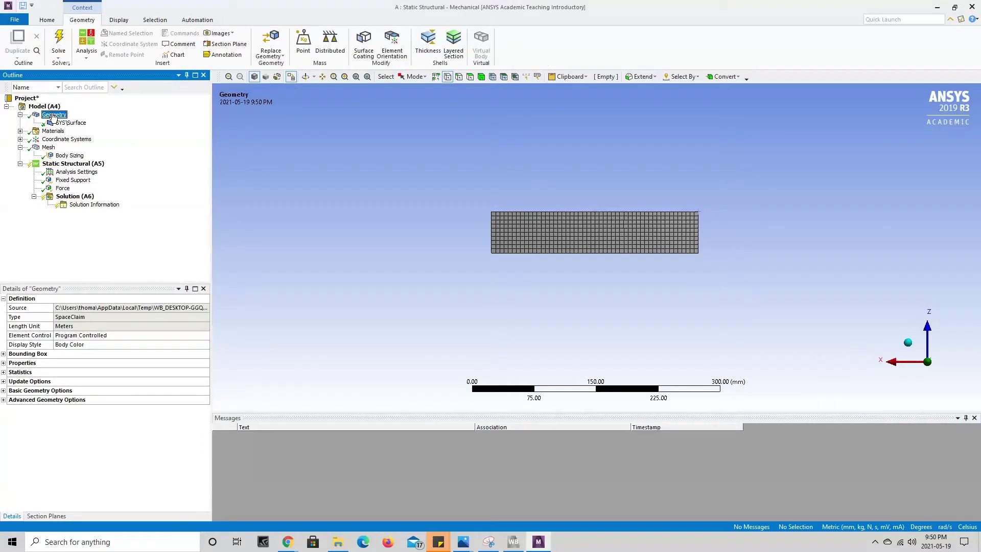
click(44, 106)
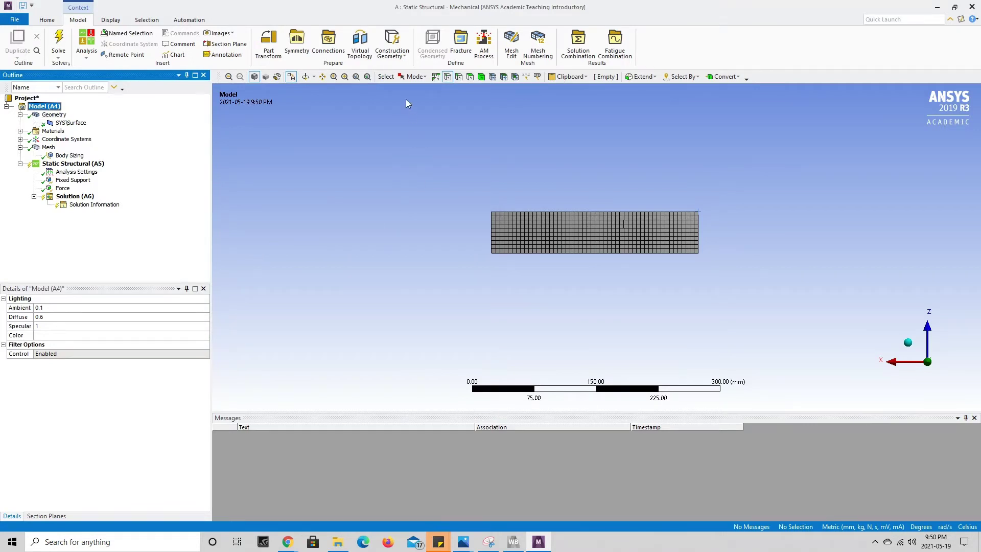
click(402, 58)
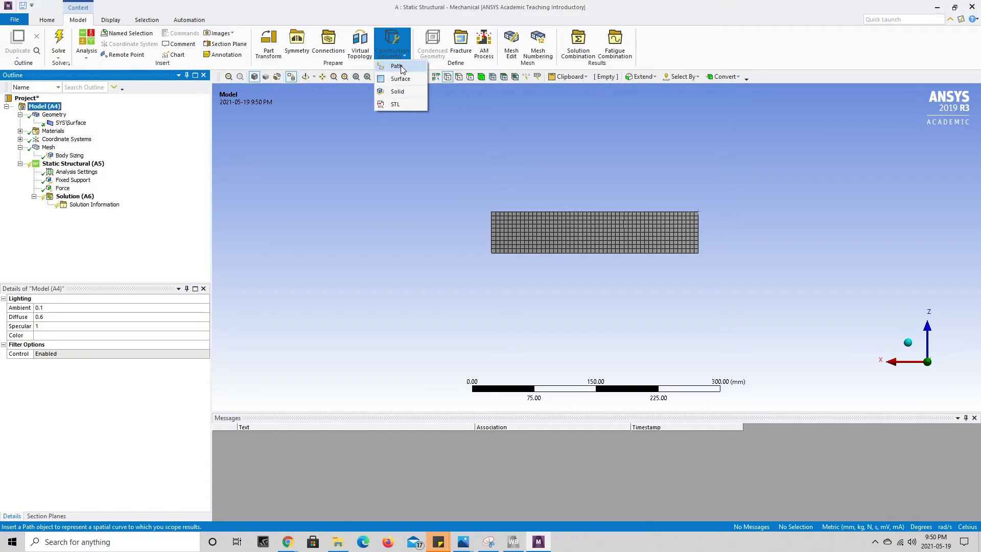
click(401, 66)
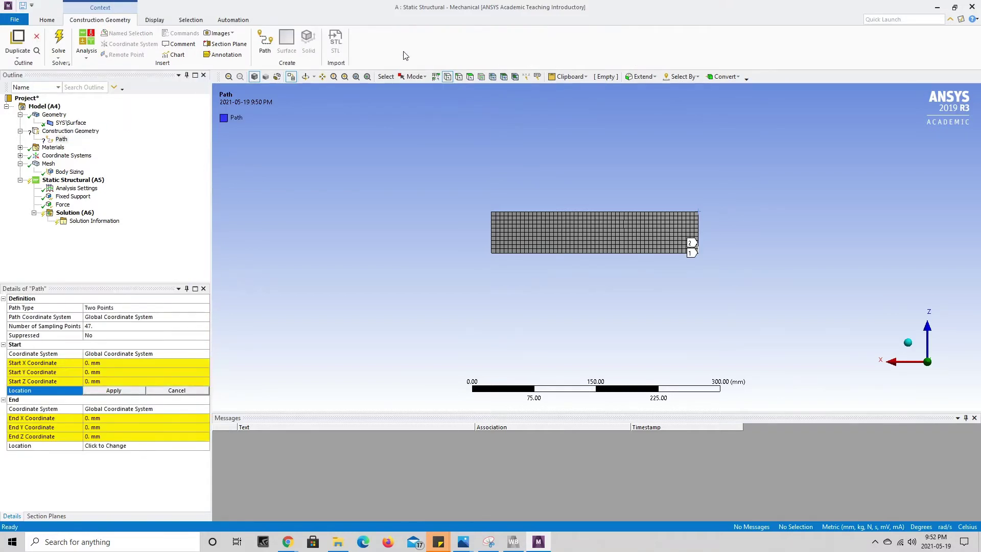
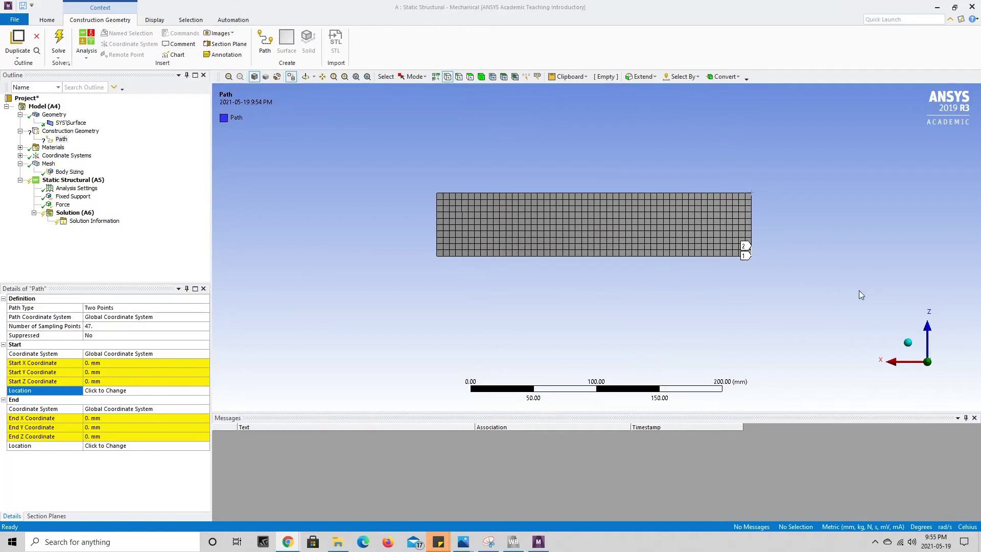
Step: Set the path's start and end Z coordinates to 25 mm and its start X coordinate to 250 mm
click(102, 381)
text(25)
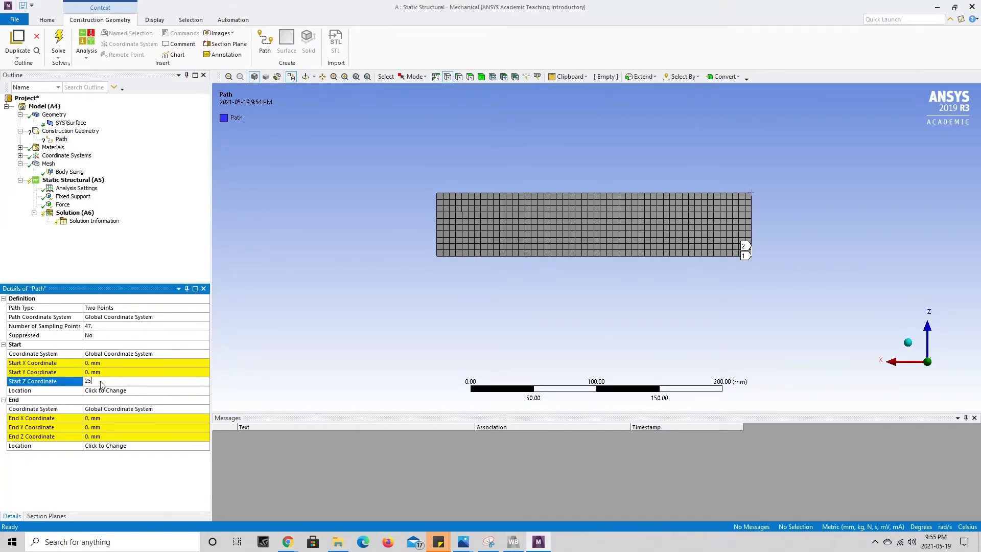
key(Return)
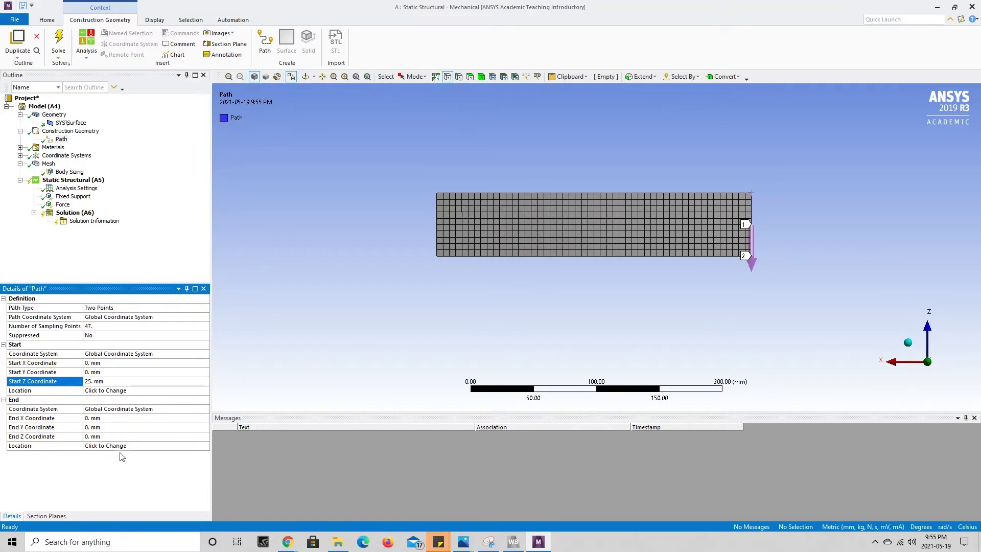
click(95, 437)
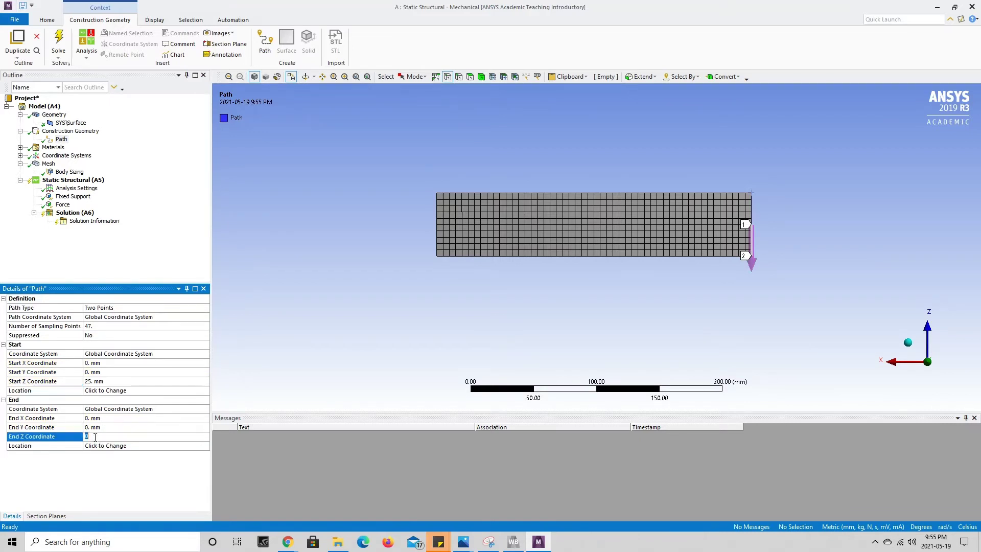
text(25)
key(Return)
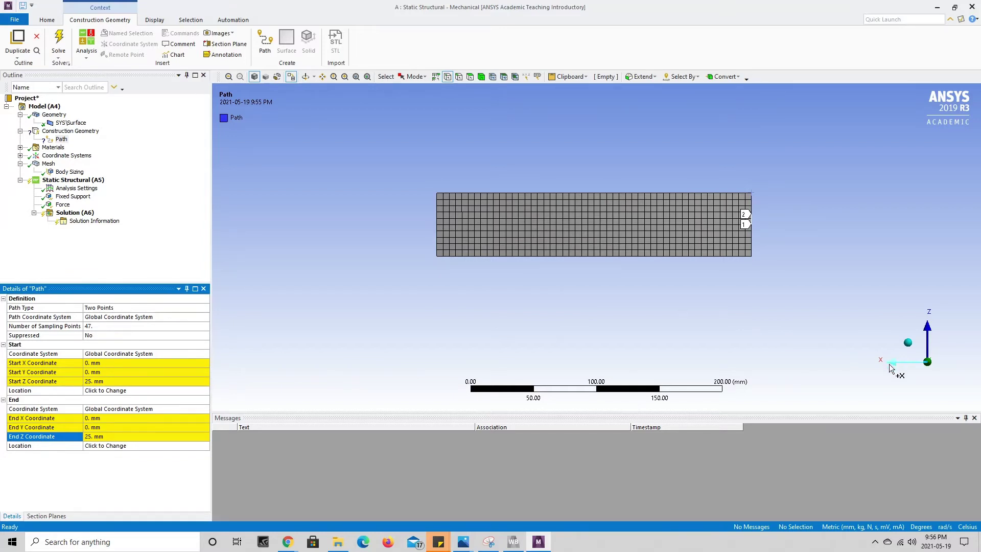
click(90, 362)
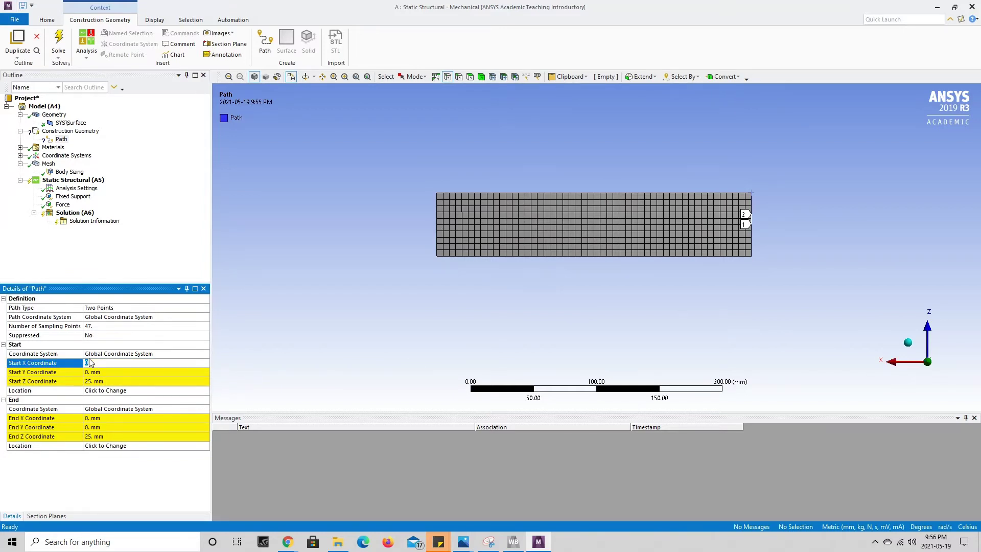
text(250)
key(Return)
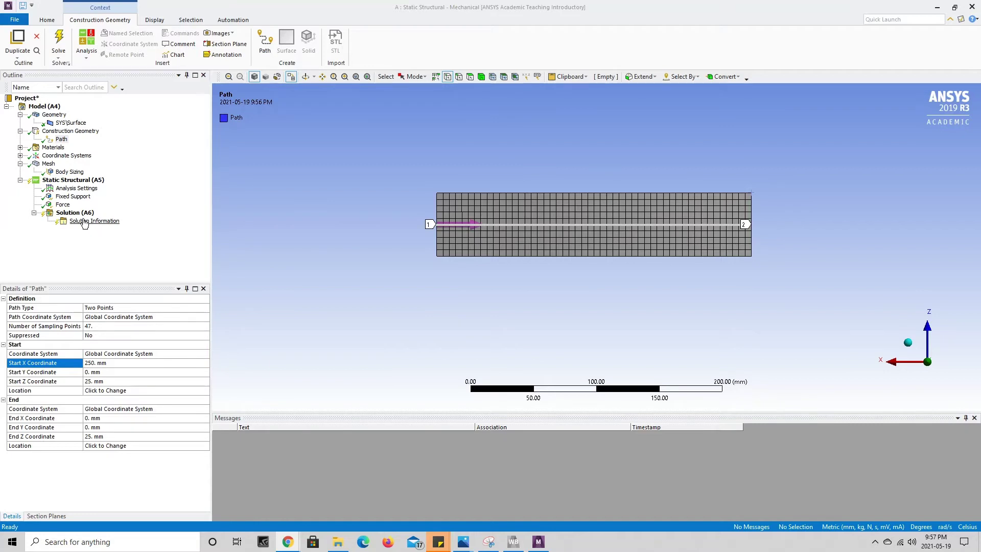
Step: Insert a Total Deformation result under the solution
right_click(79, 217)
mouse_move(105, 221)
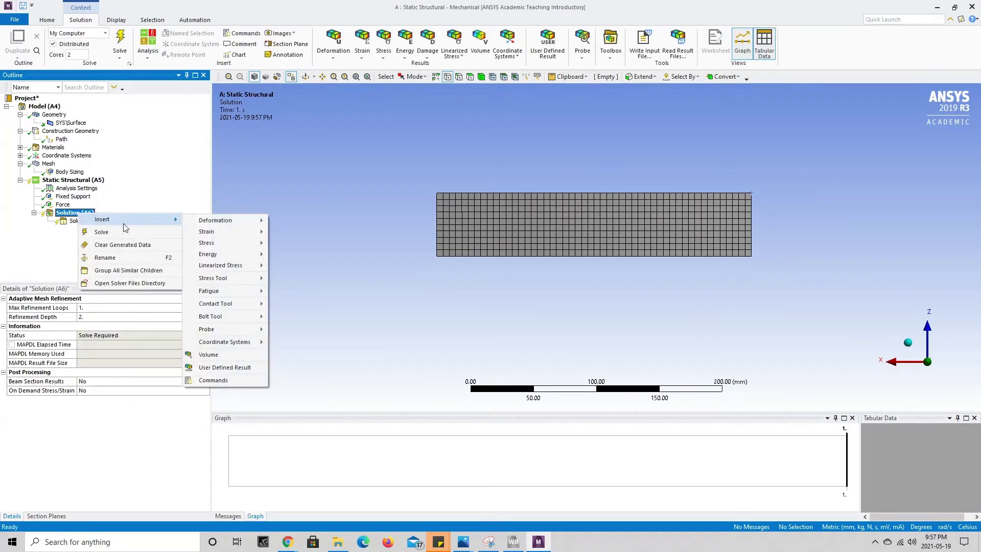
mouse_move(212, 221)
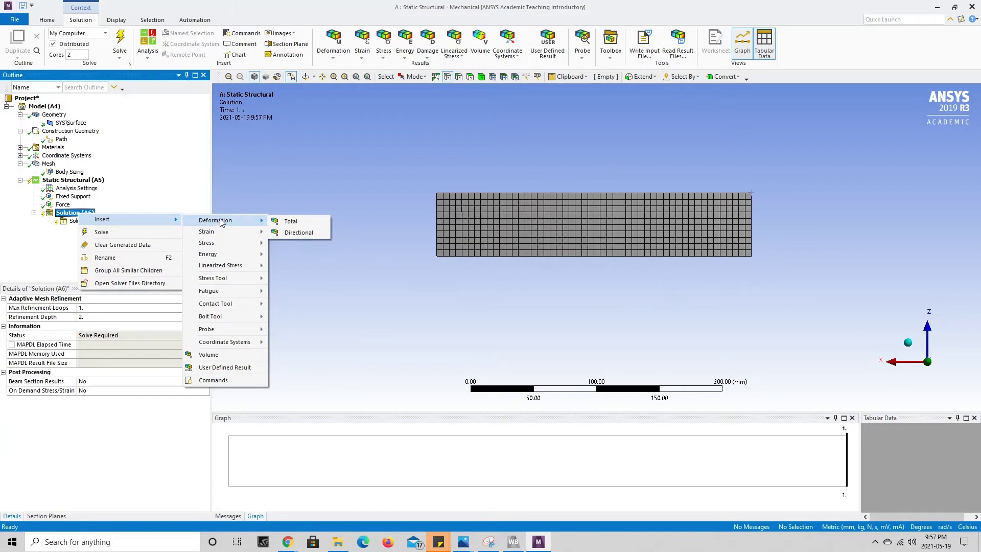
click(286, 222)
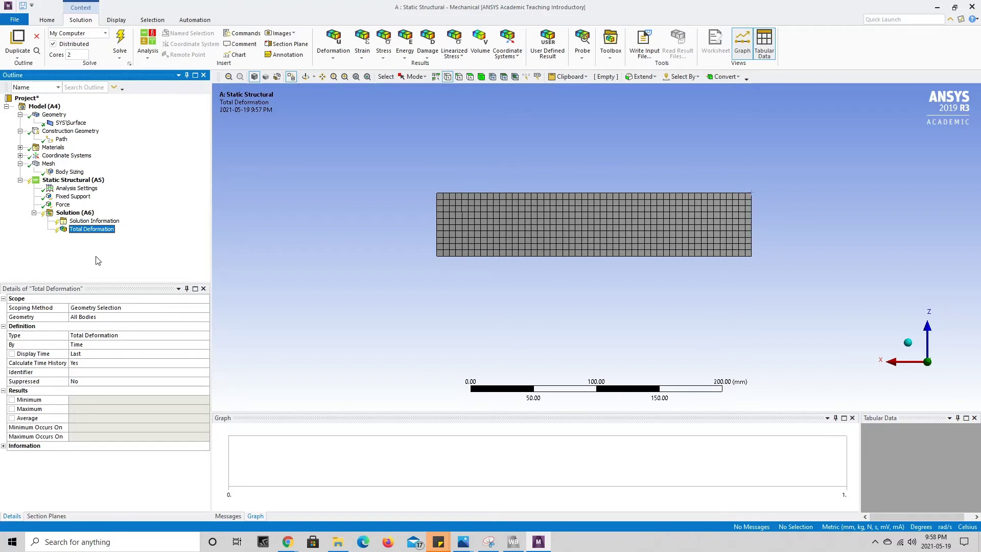
Step: Insert a second Total Deformation result under the solution
right_click(79, 213)
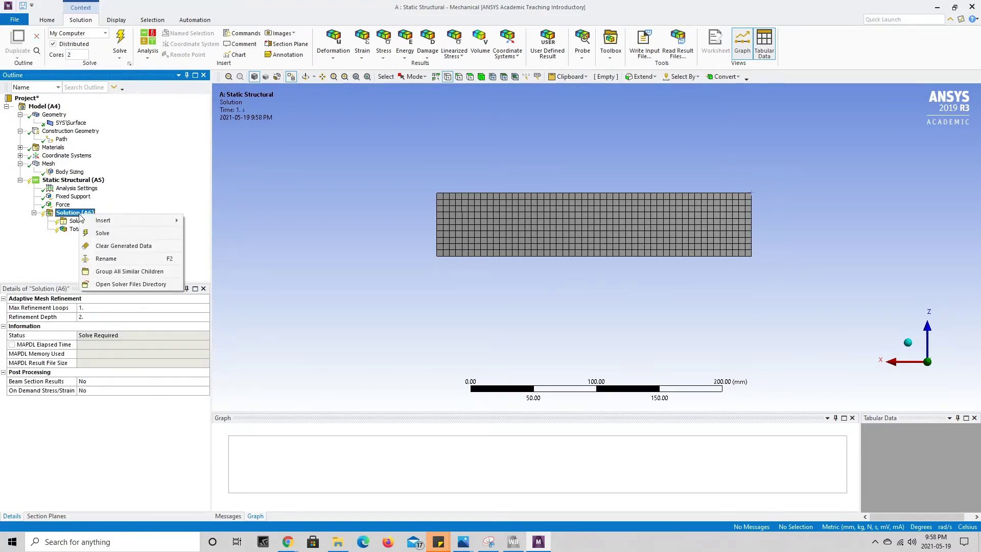
mouse_move(117, 220)
mouse_move(245, 221)
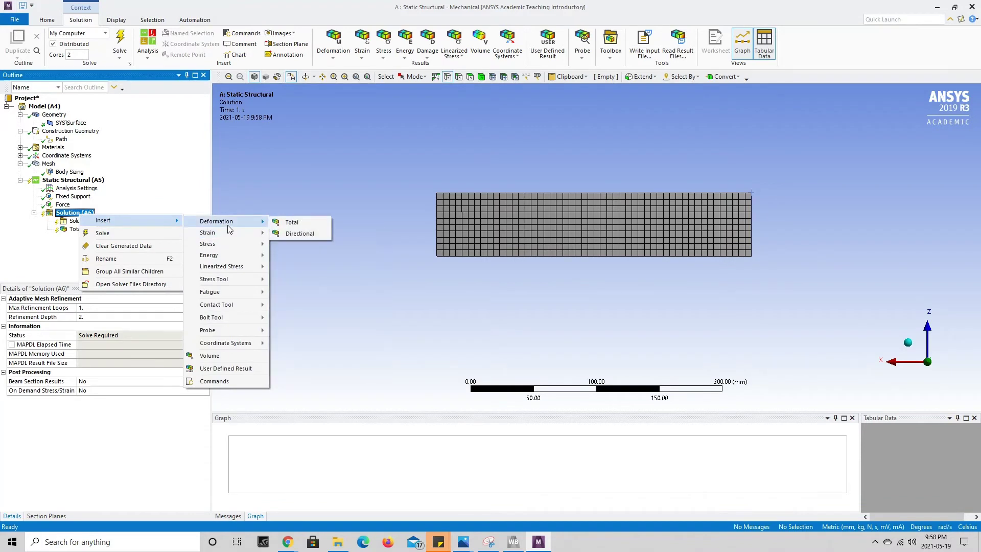
click(290, 223)
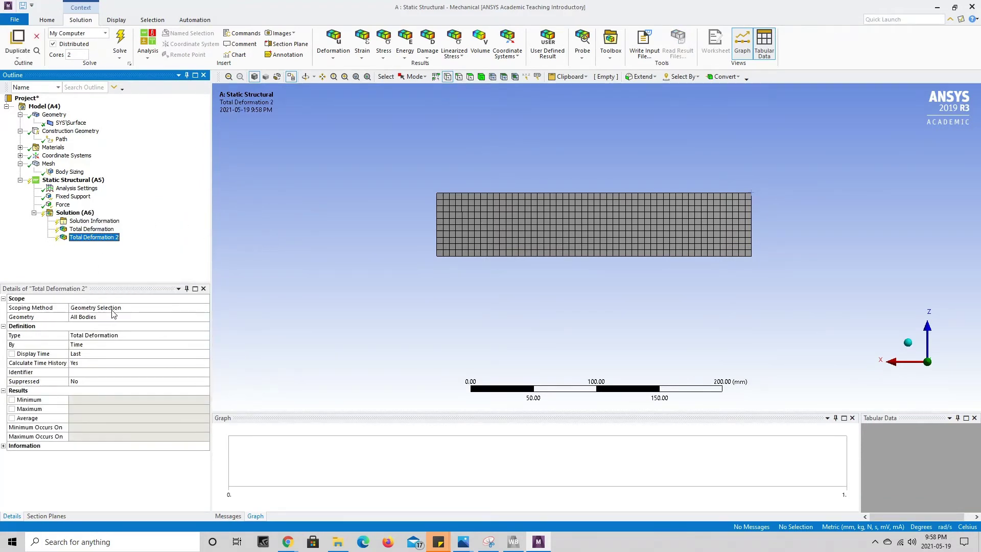
Step: Scope the second Total Deformation result to a path, choosing the existing Path object
click(114, 307)
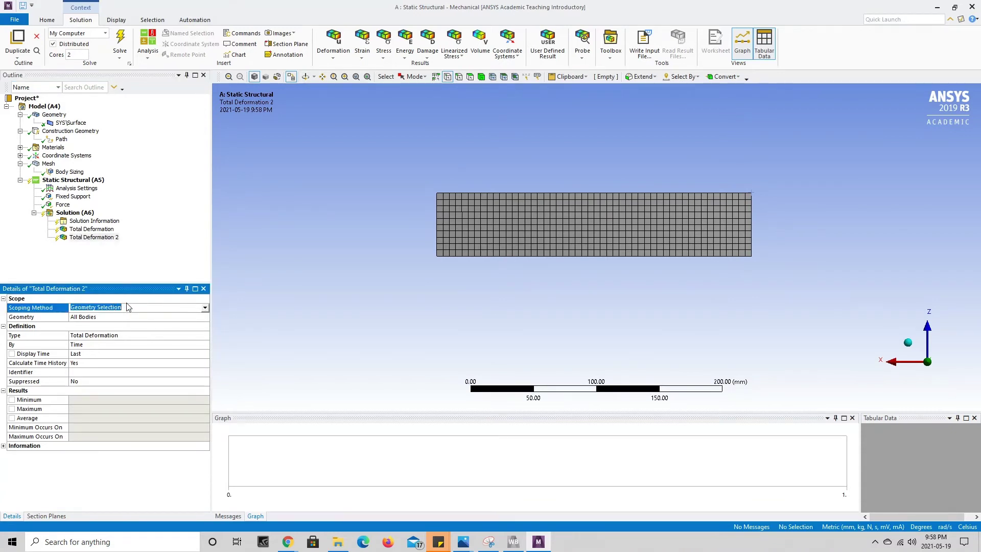
click(205, 309)
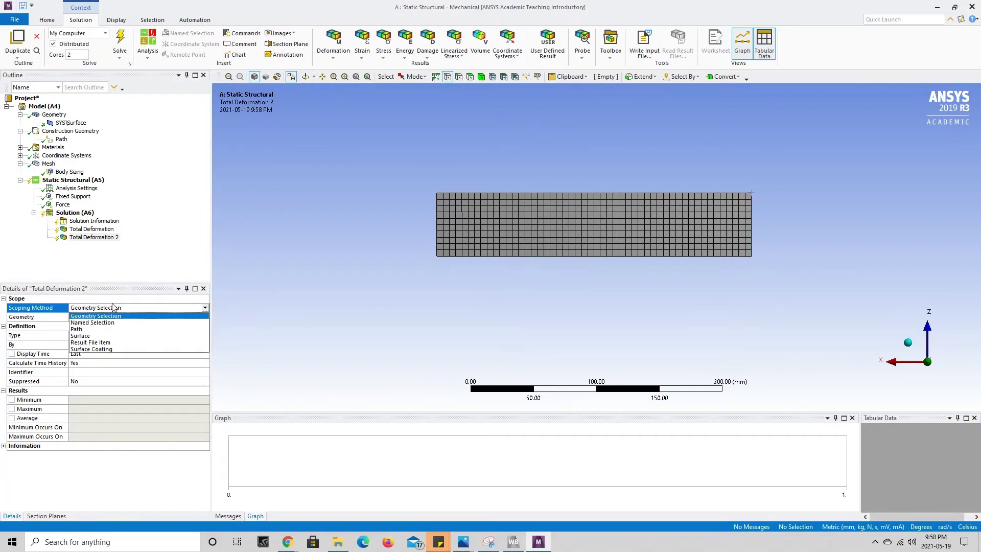
click(77, 330)
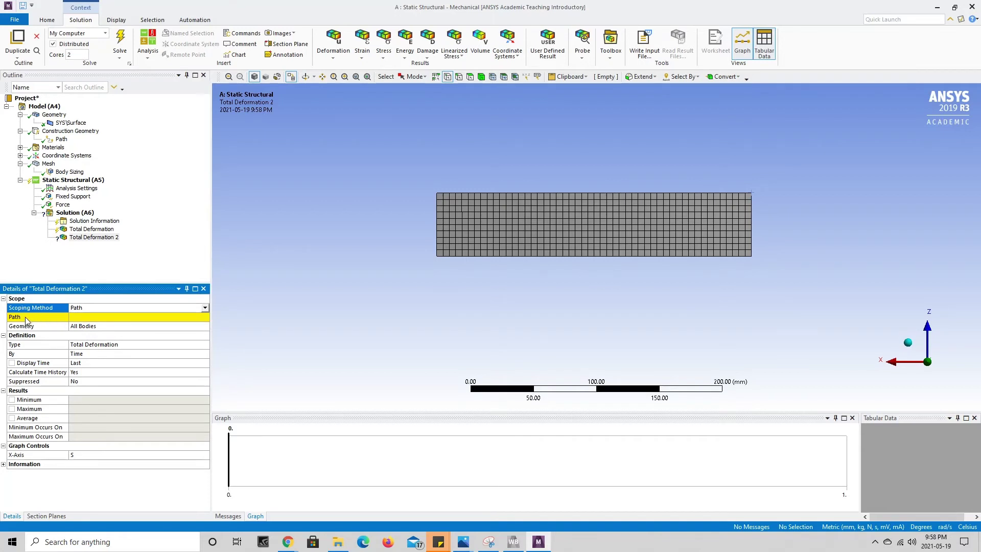
click(93, 317)
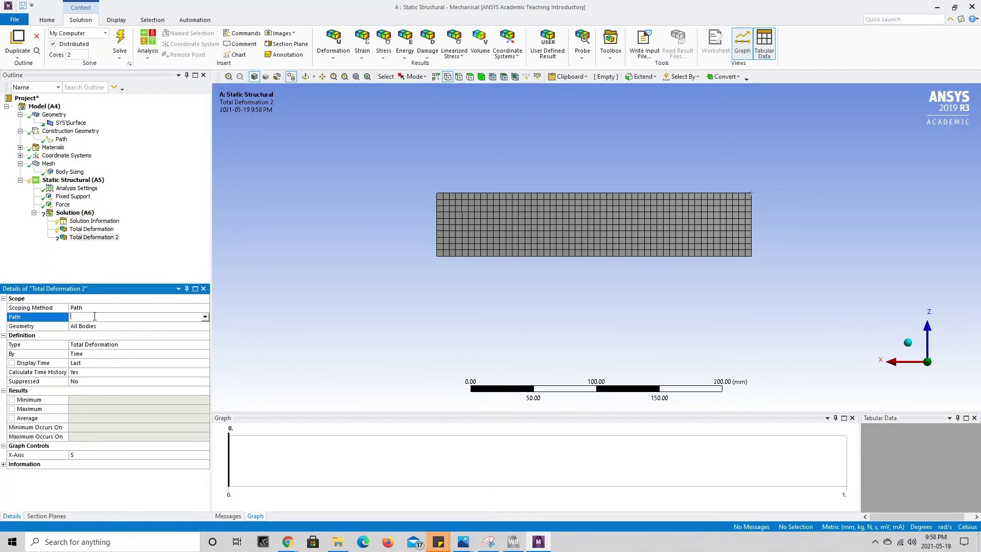
click(205, 316)
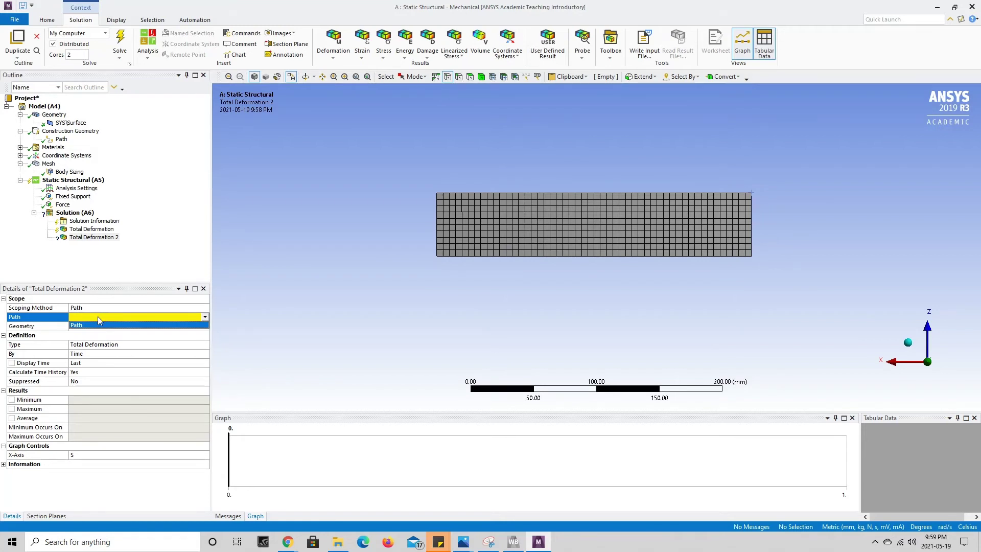
click(77, 325)
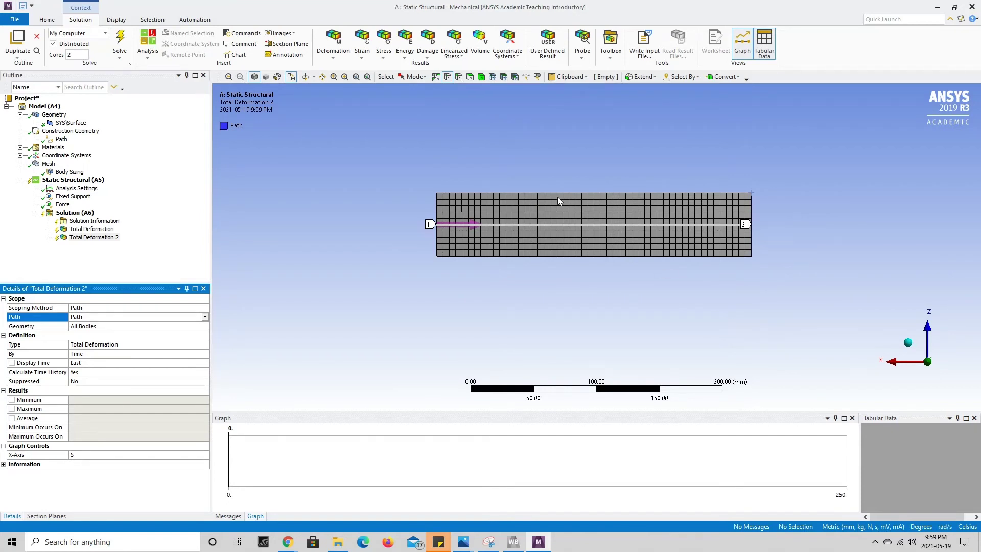
click(92, 229)
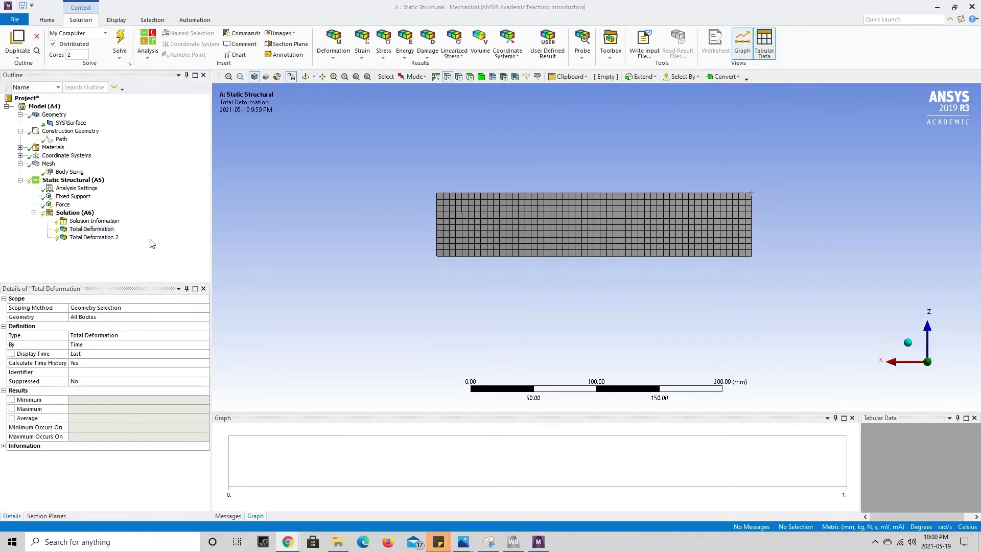
right_click(104, 223)
click(88, 213)
right_click(87, 213)
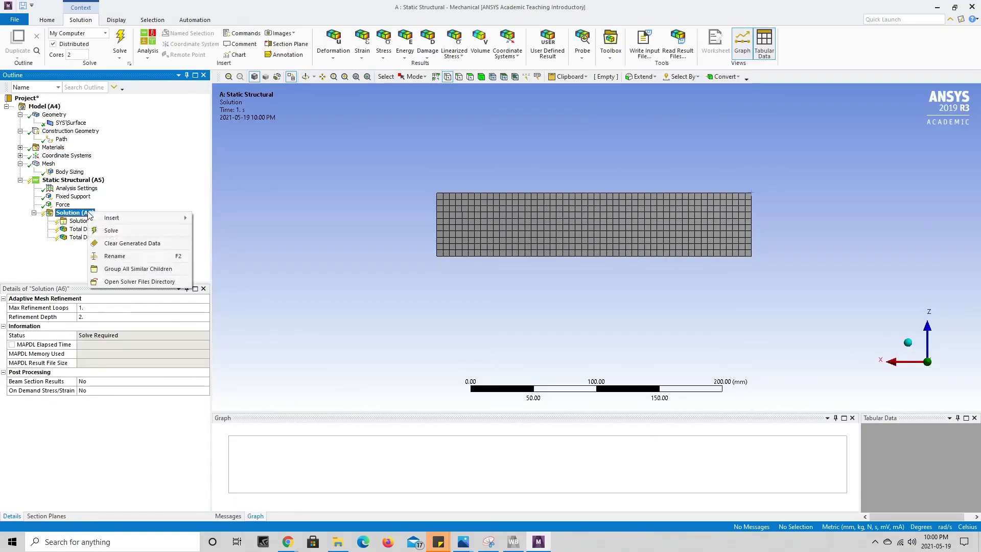
mouse_move(97, 218)
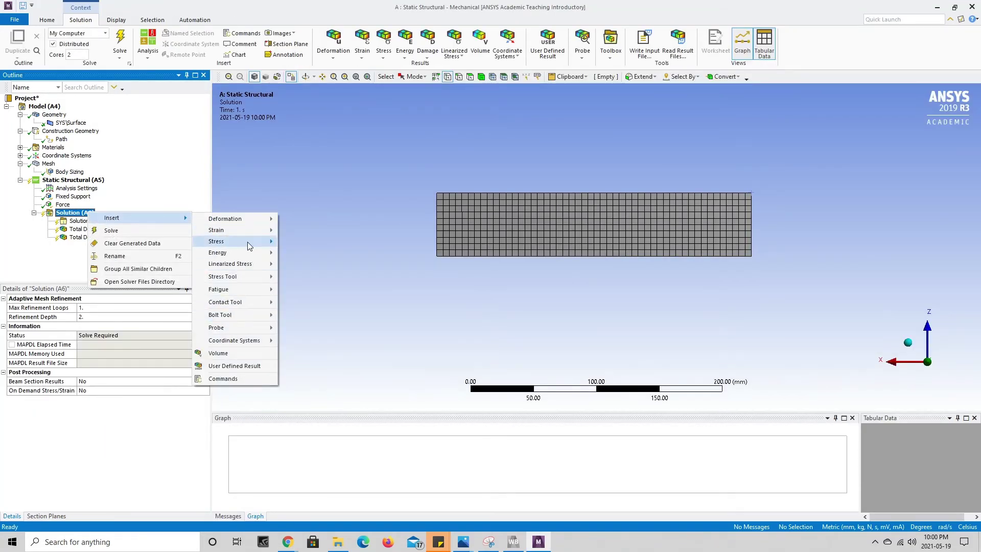
click(59, 252)
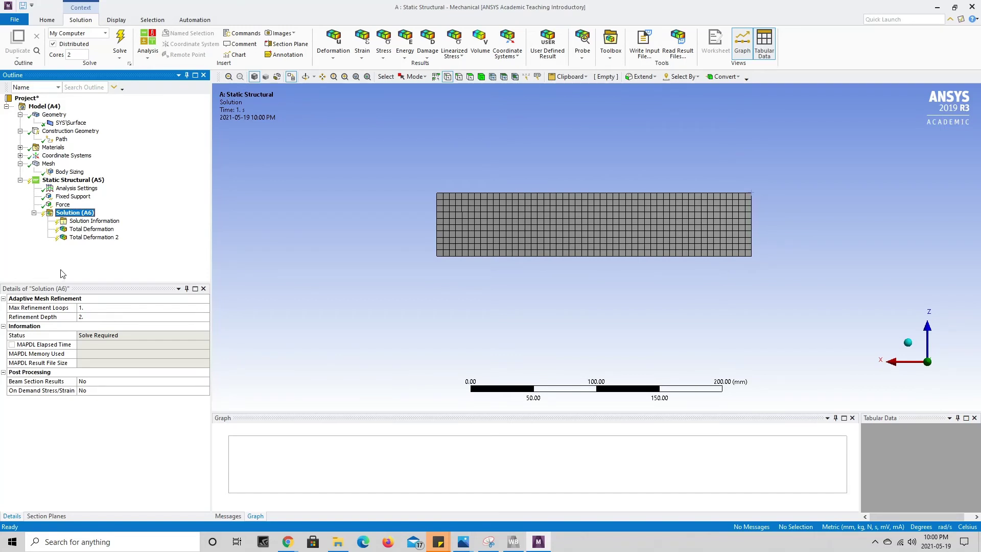
Step: Solve the static structural analysis and open its solution information
right_click(67, 183)
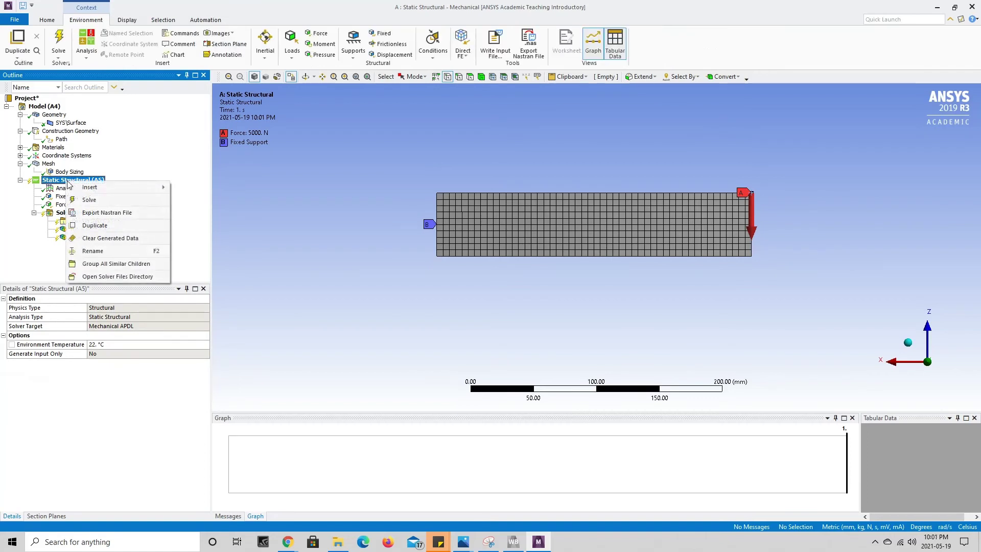
click(111, 201)
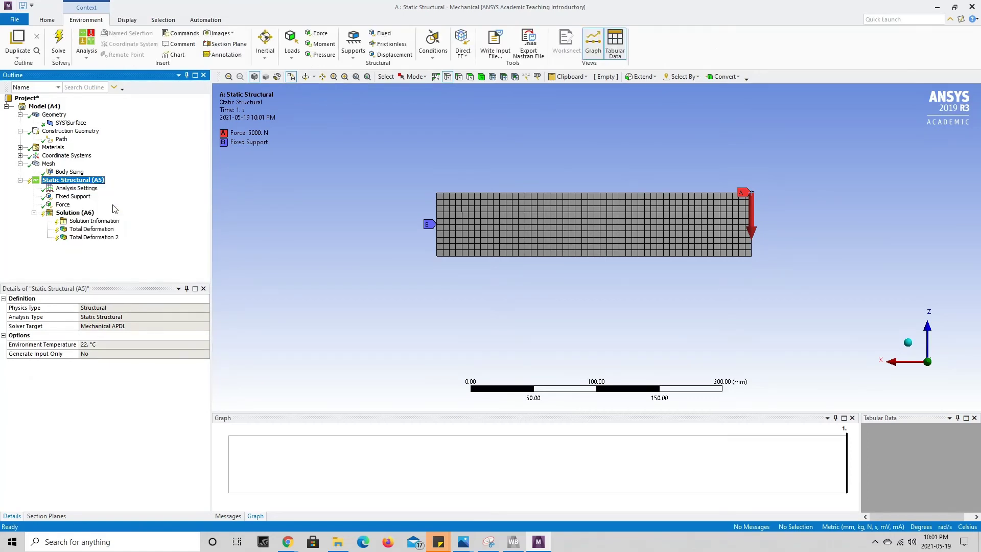
click(101, 220)
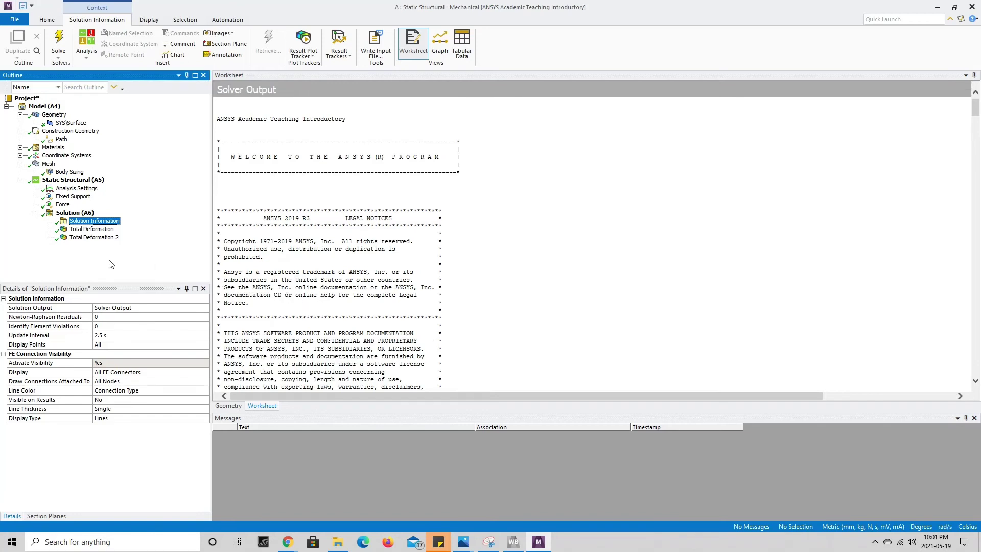
Step: Display the whole-body Total Deformation result and play its animation
click(91, 230)
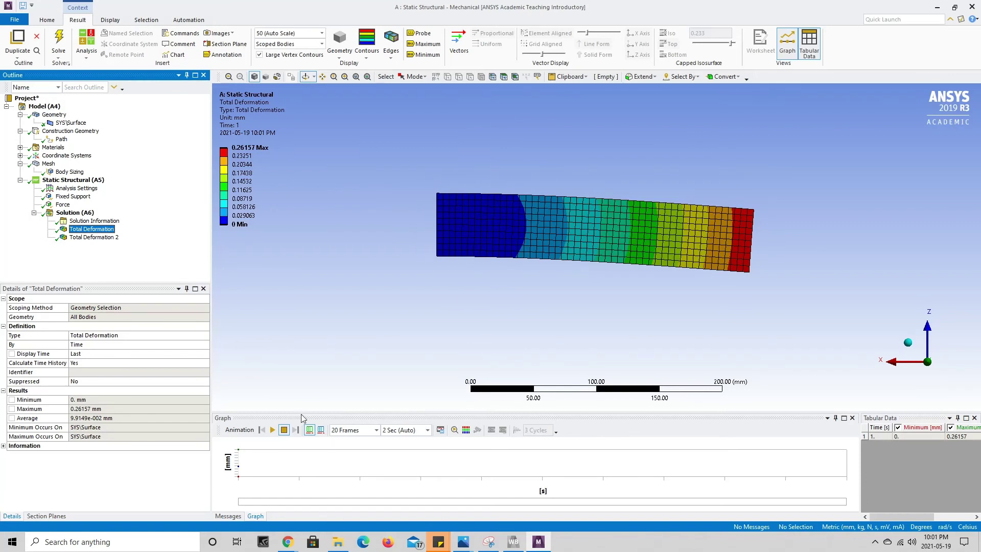
click(273, 429)
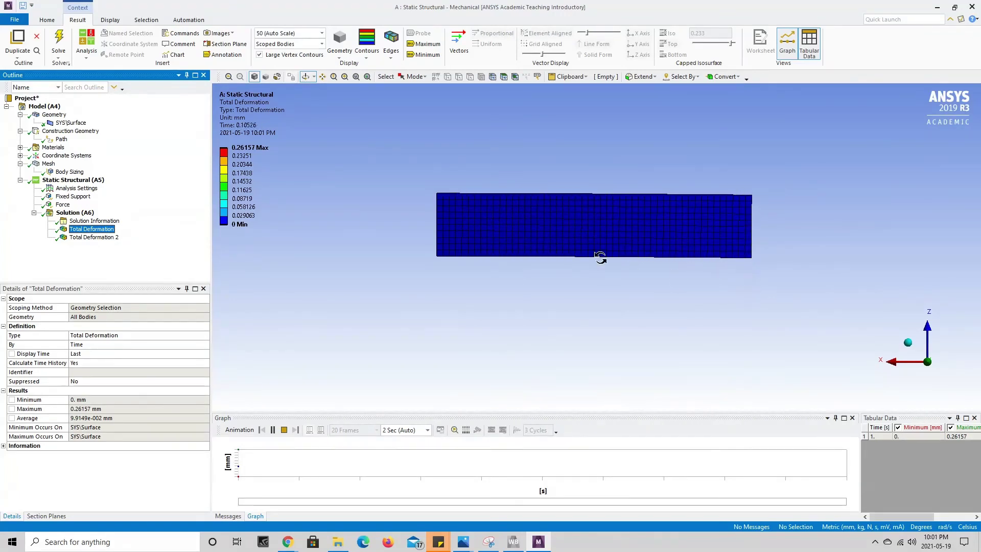
click(328, 252)
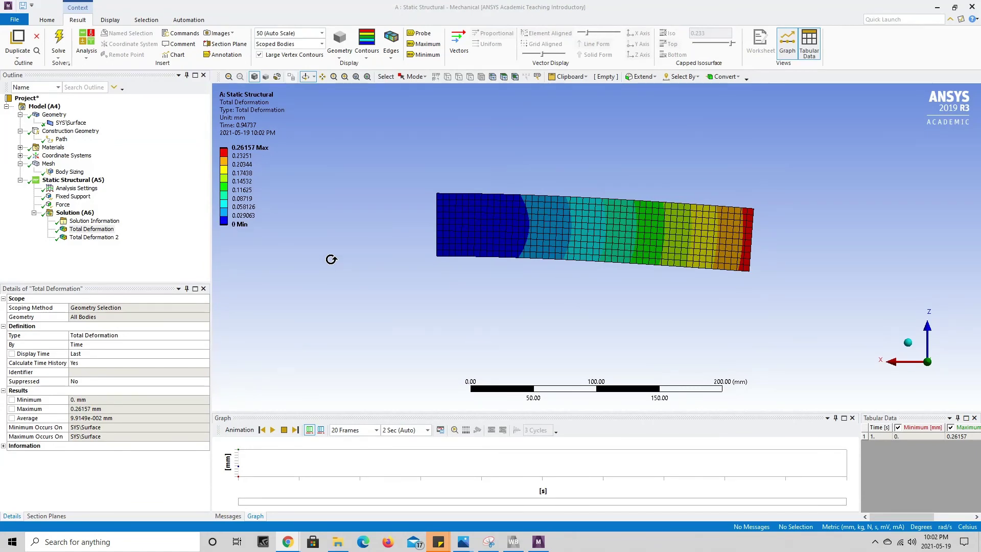
Step: Show the undeformed wireframe over the Total Deformation plot and display the path-scoped deformation result
click(392, 57)
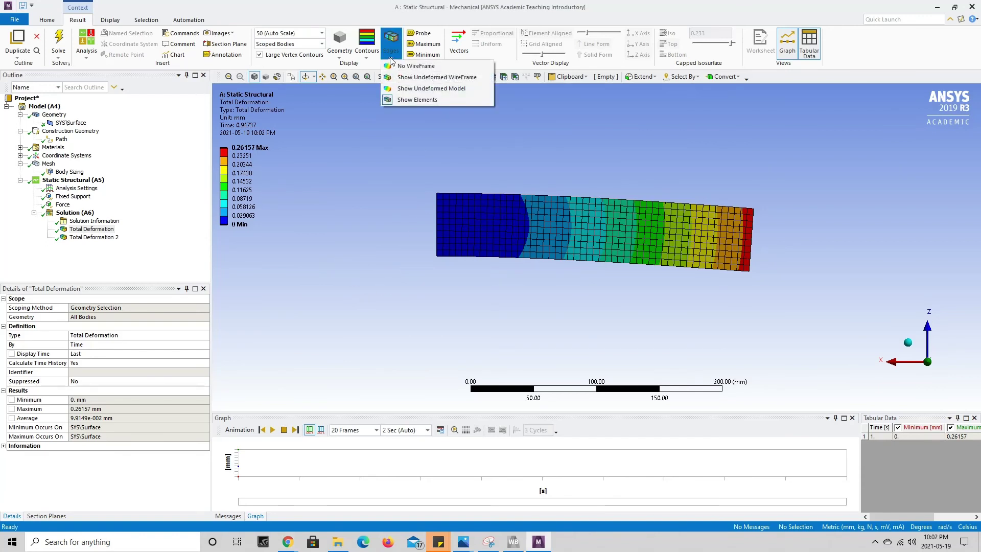
click(412, 79)
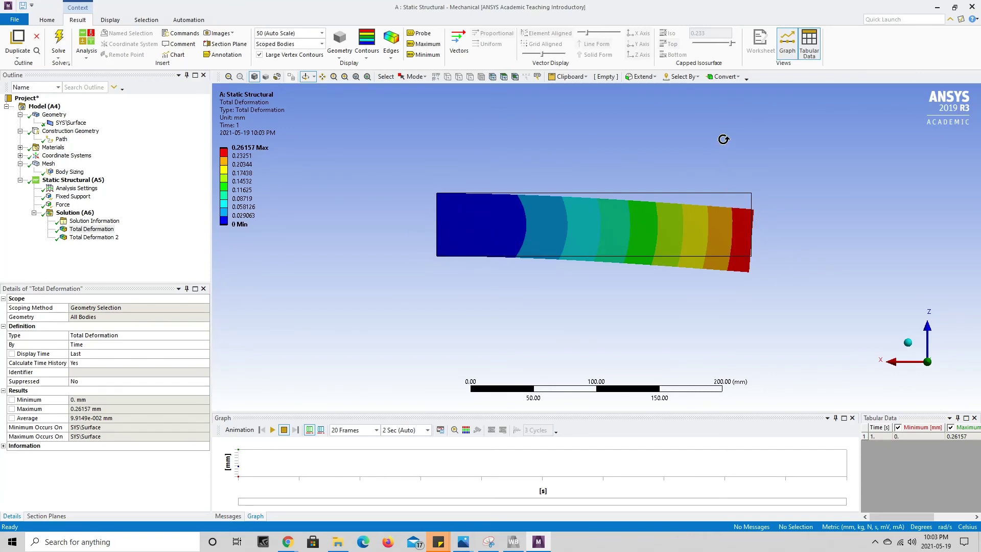
scroll(744, 208, up, 2)
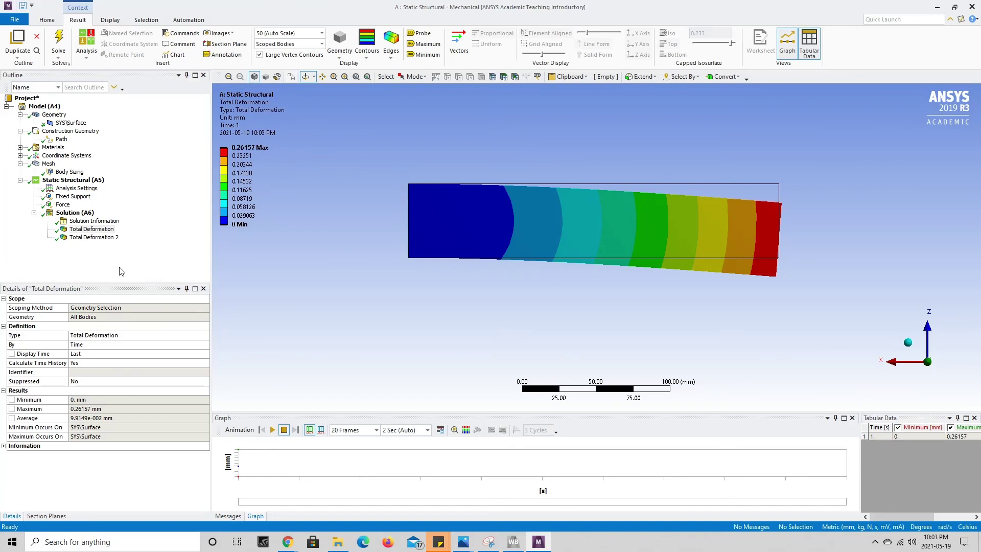
click(94, 238)
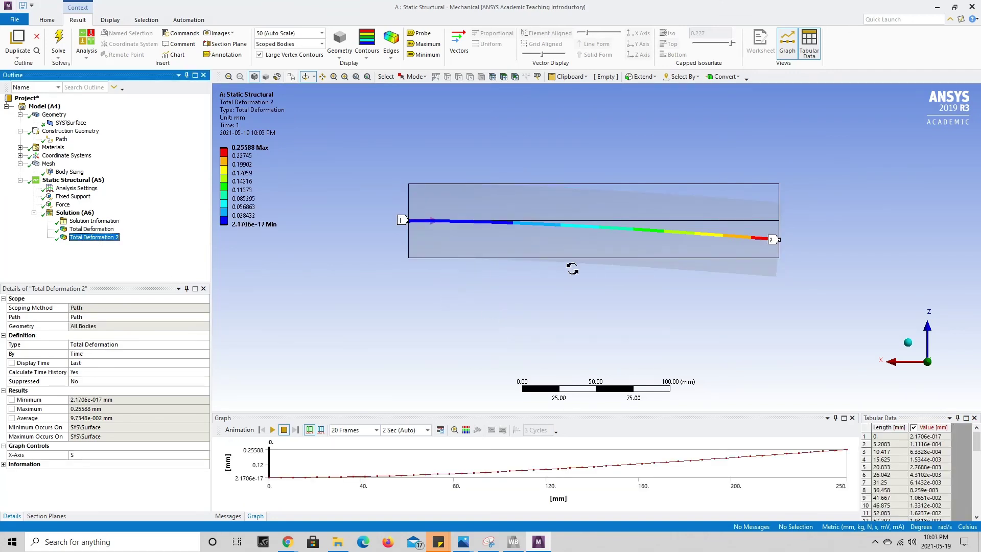